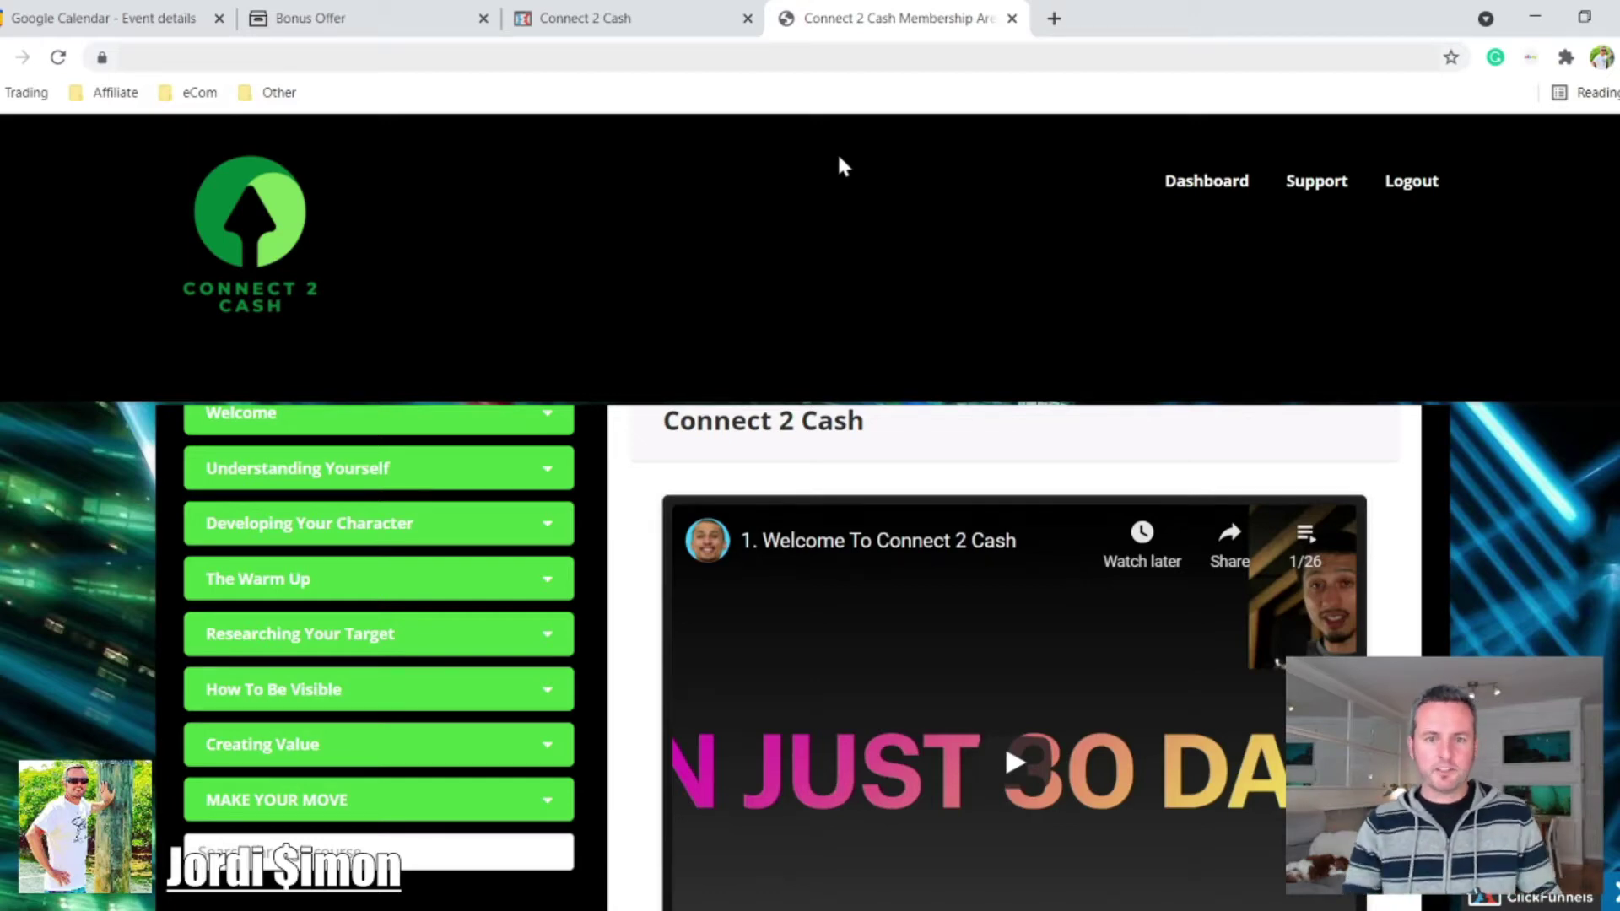
scroll(886, 645, down, 1)
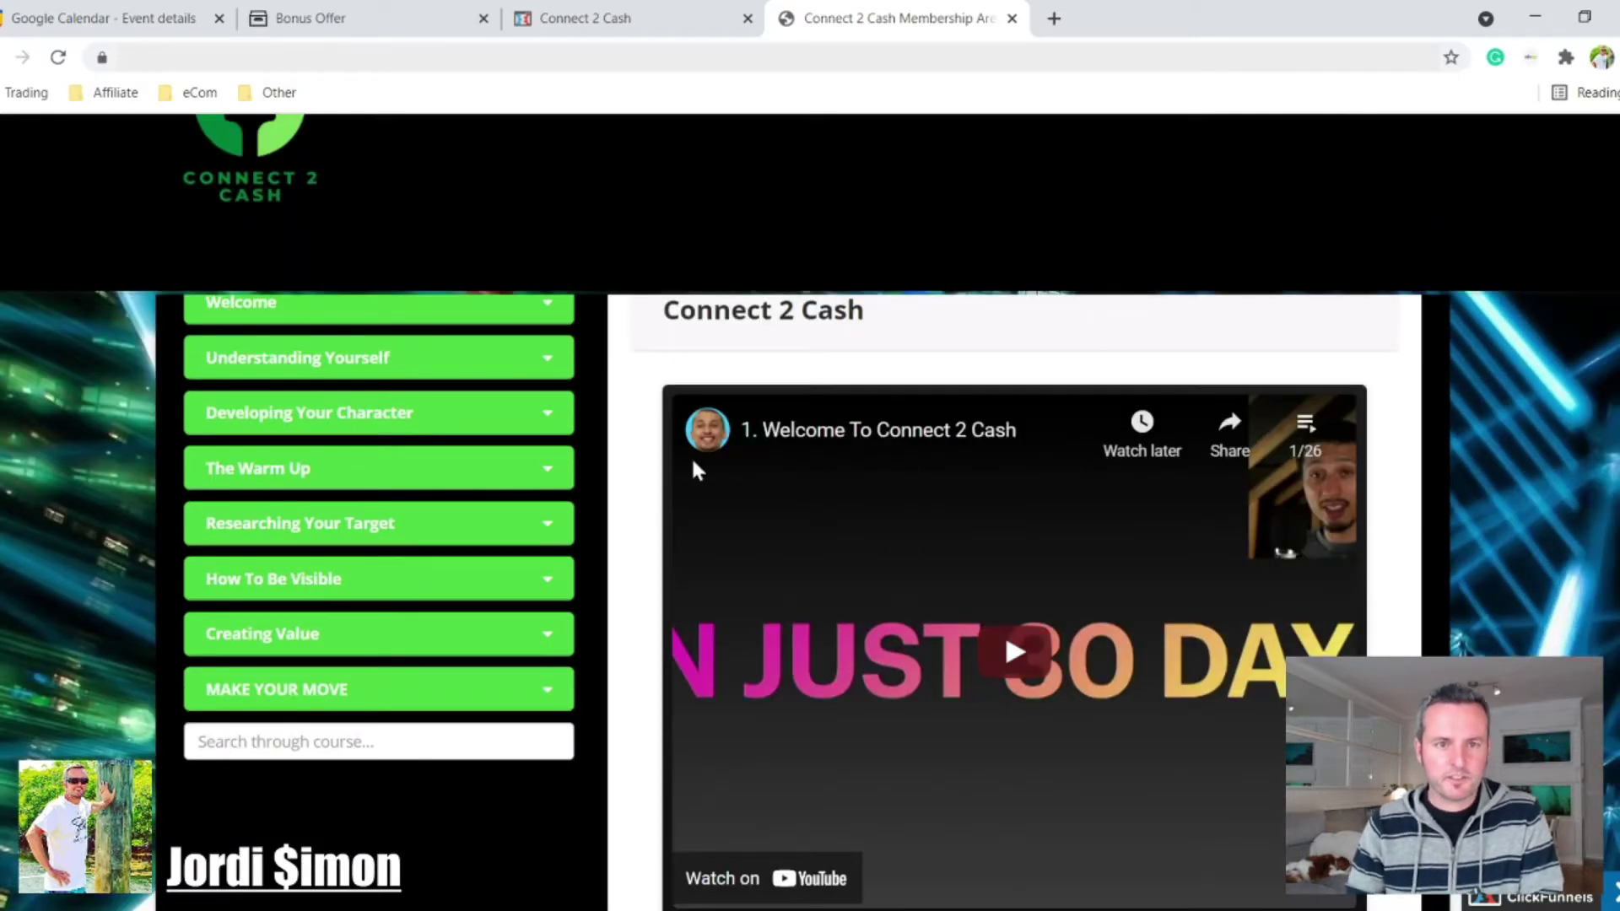
scroll(874, 634, up, 1)
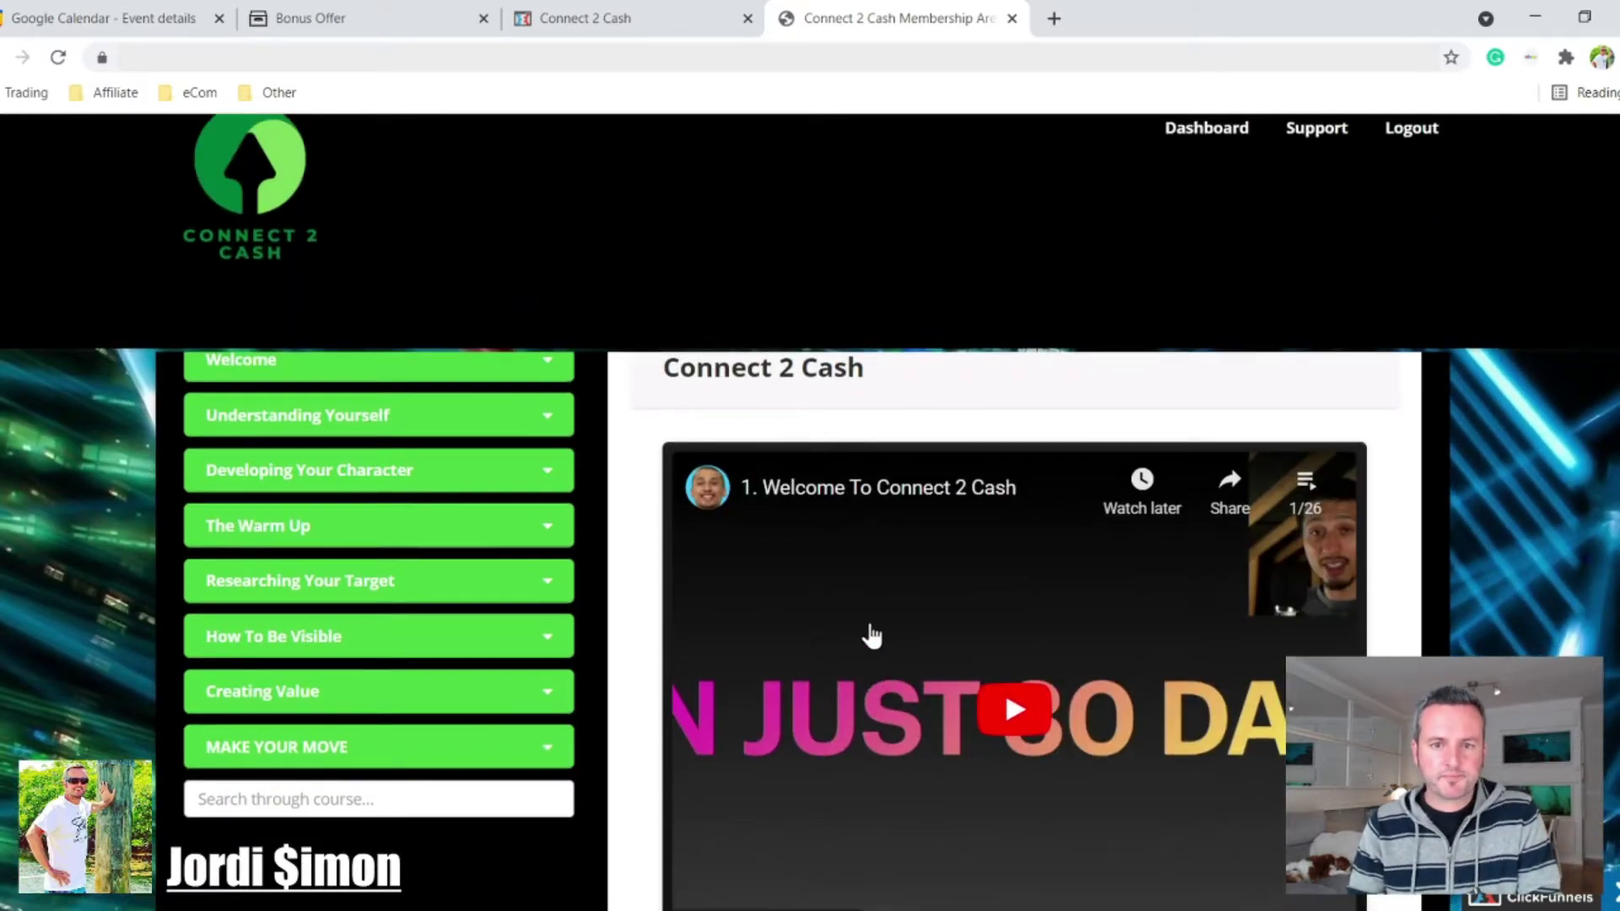
- Expand the Welcome and Understanding Yourself modules to reveal their lessons
click(544, 418)
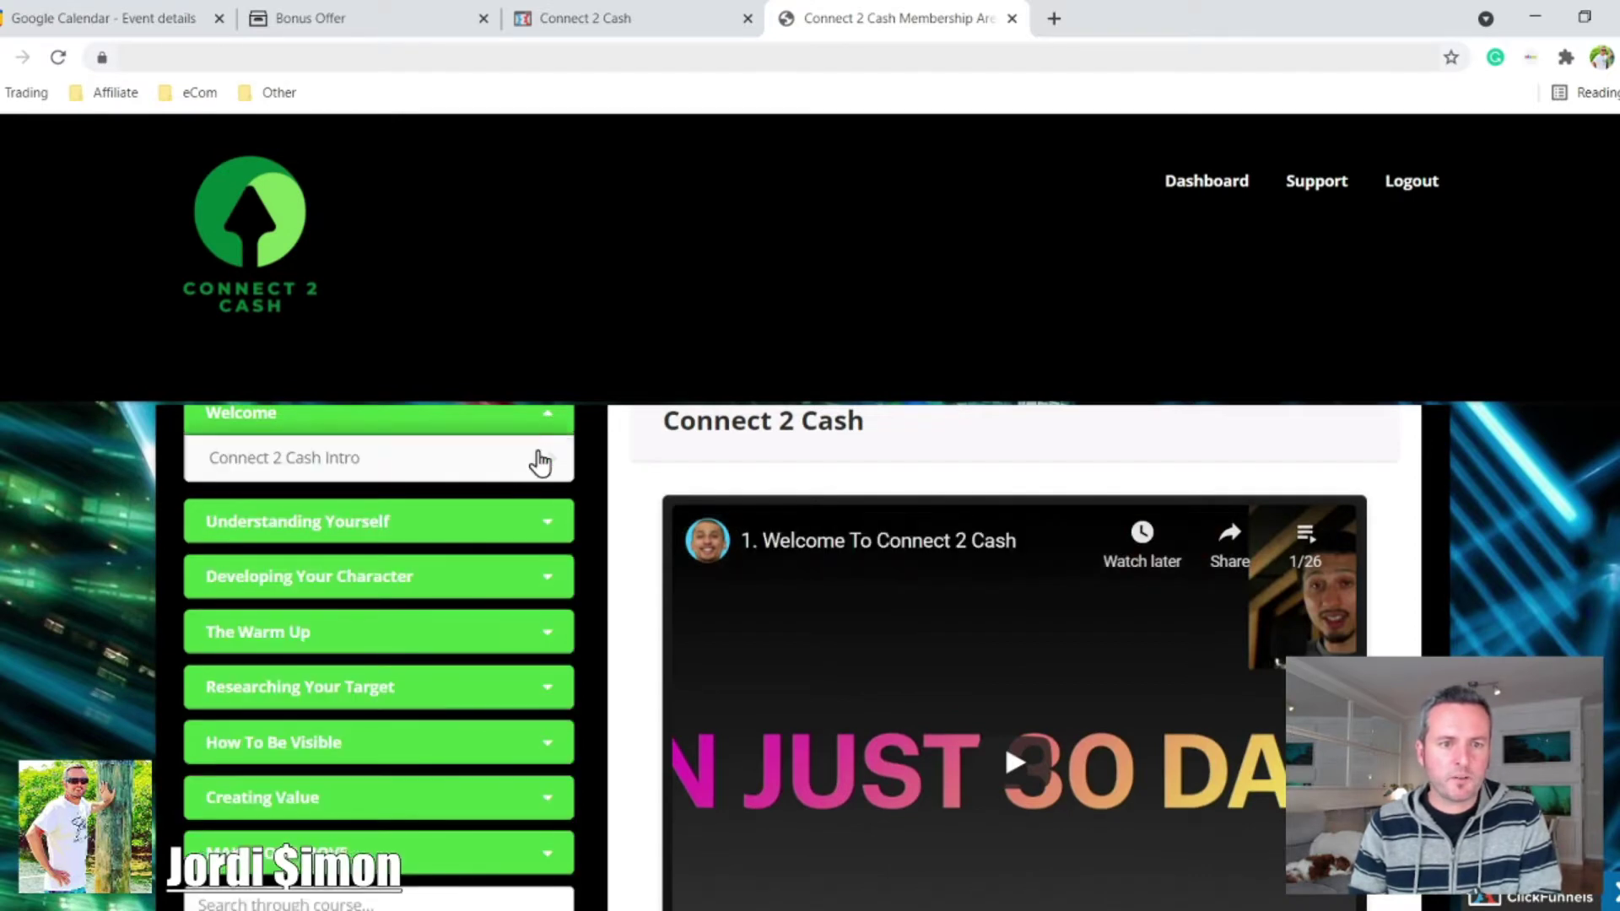
click(546, 537)
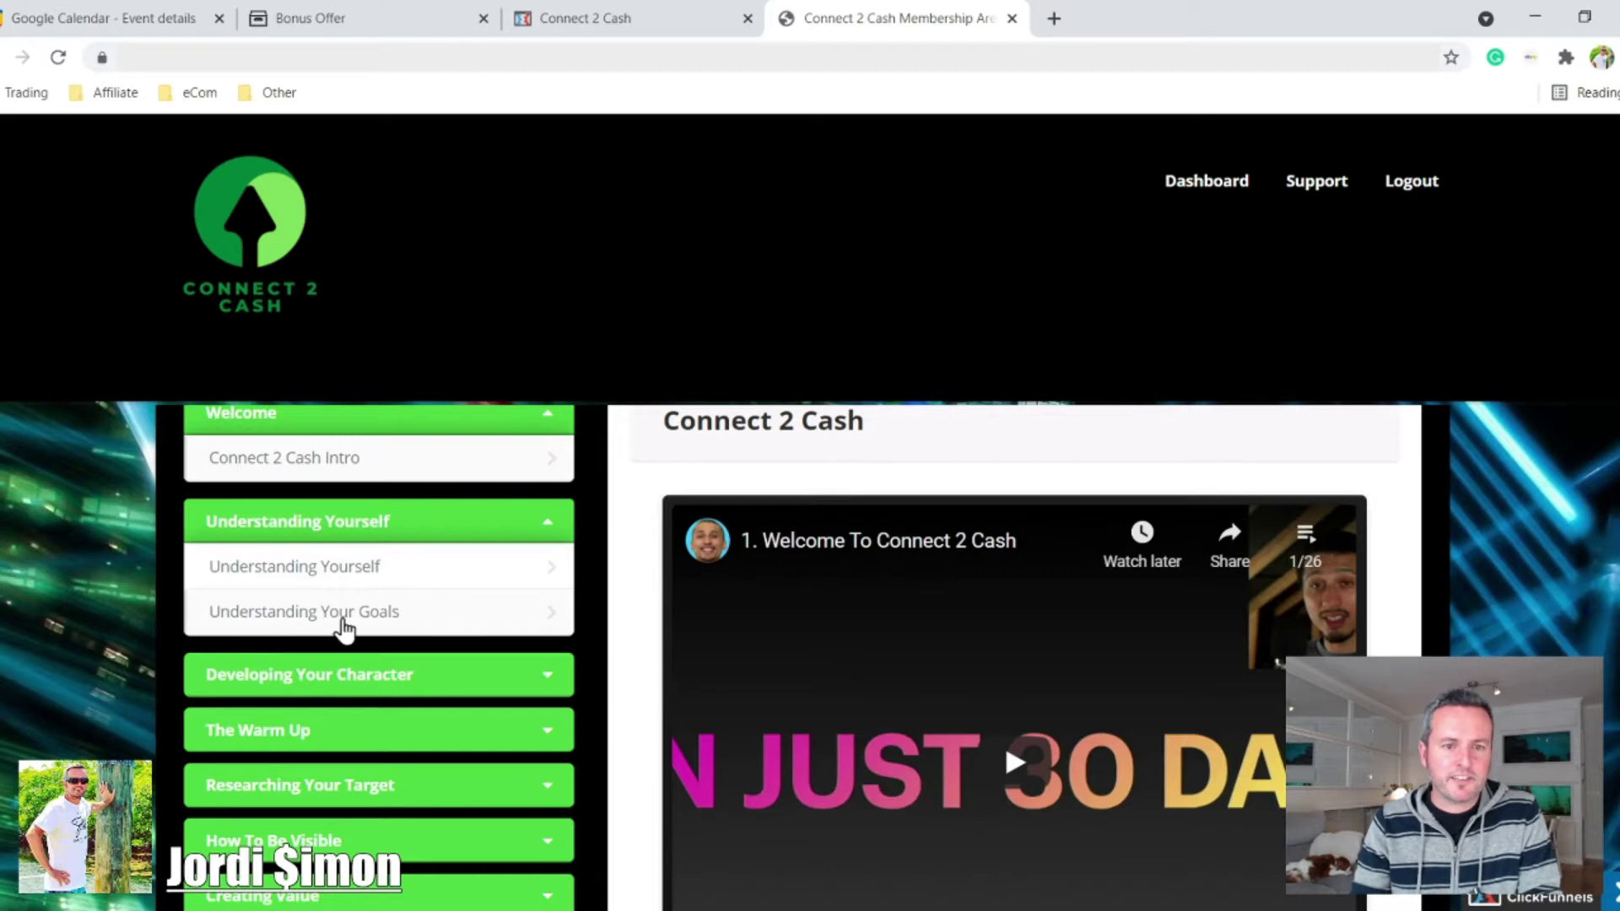
- Collapse Understanding Yourself and Welcome so all modules are closed again
click(545, 524)
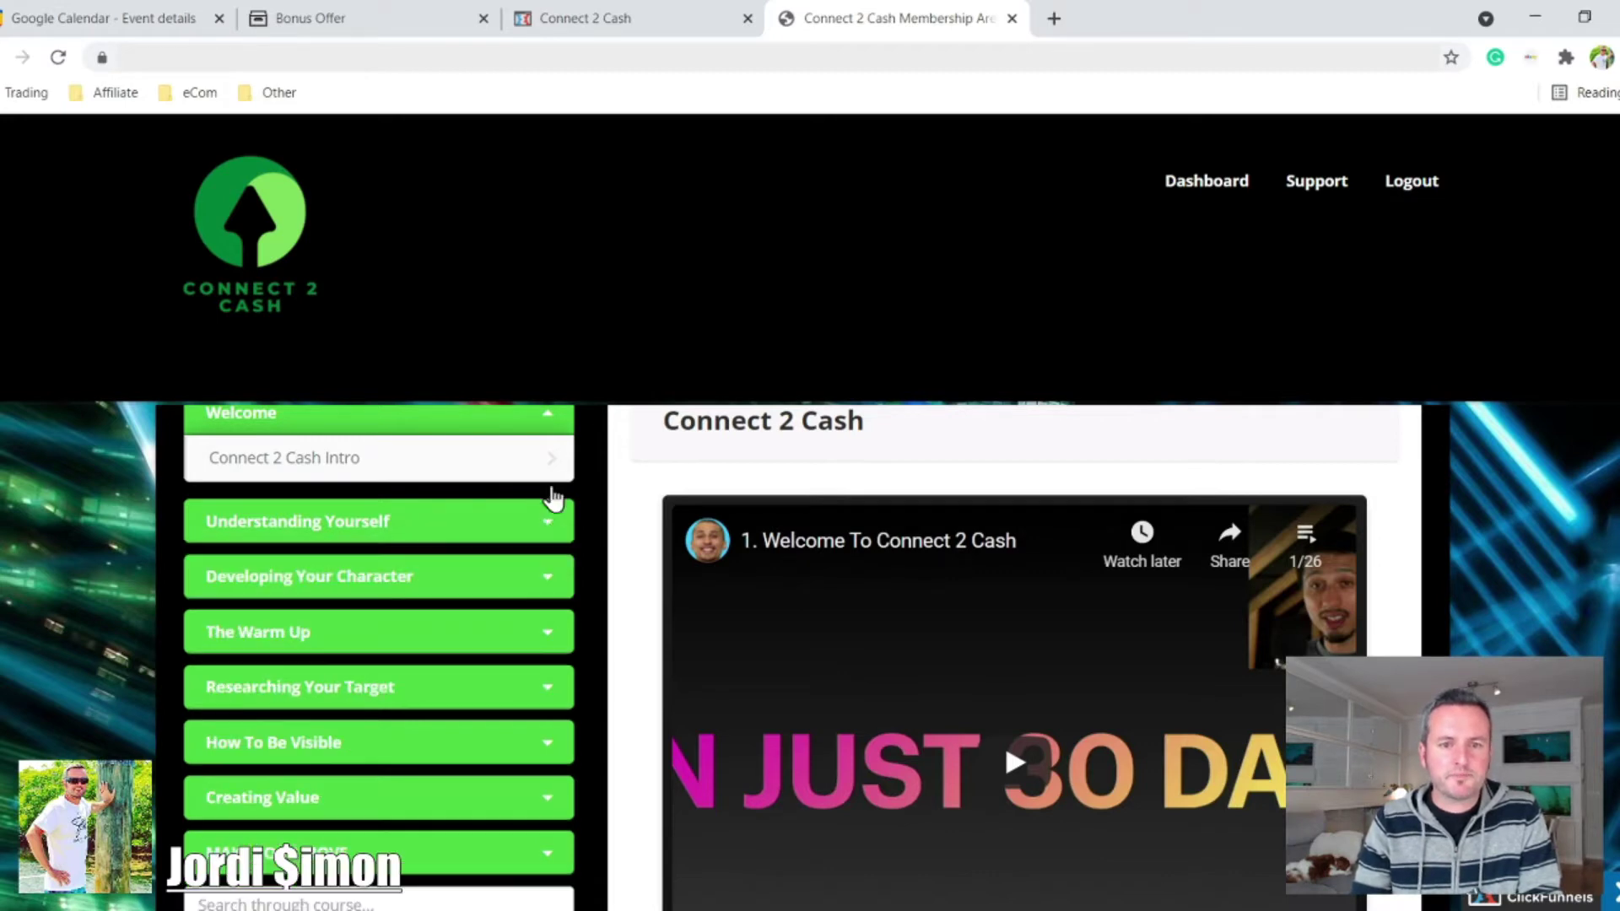
click(550, 423)
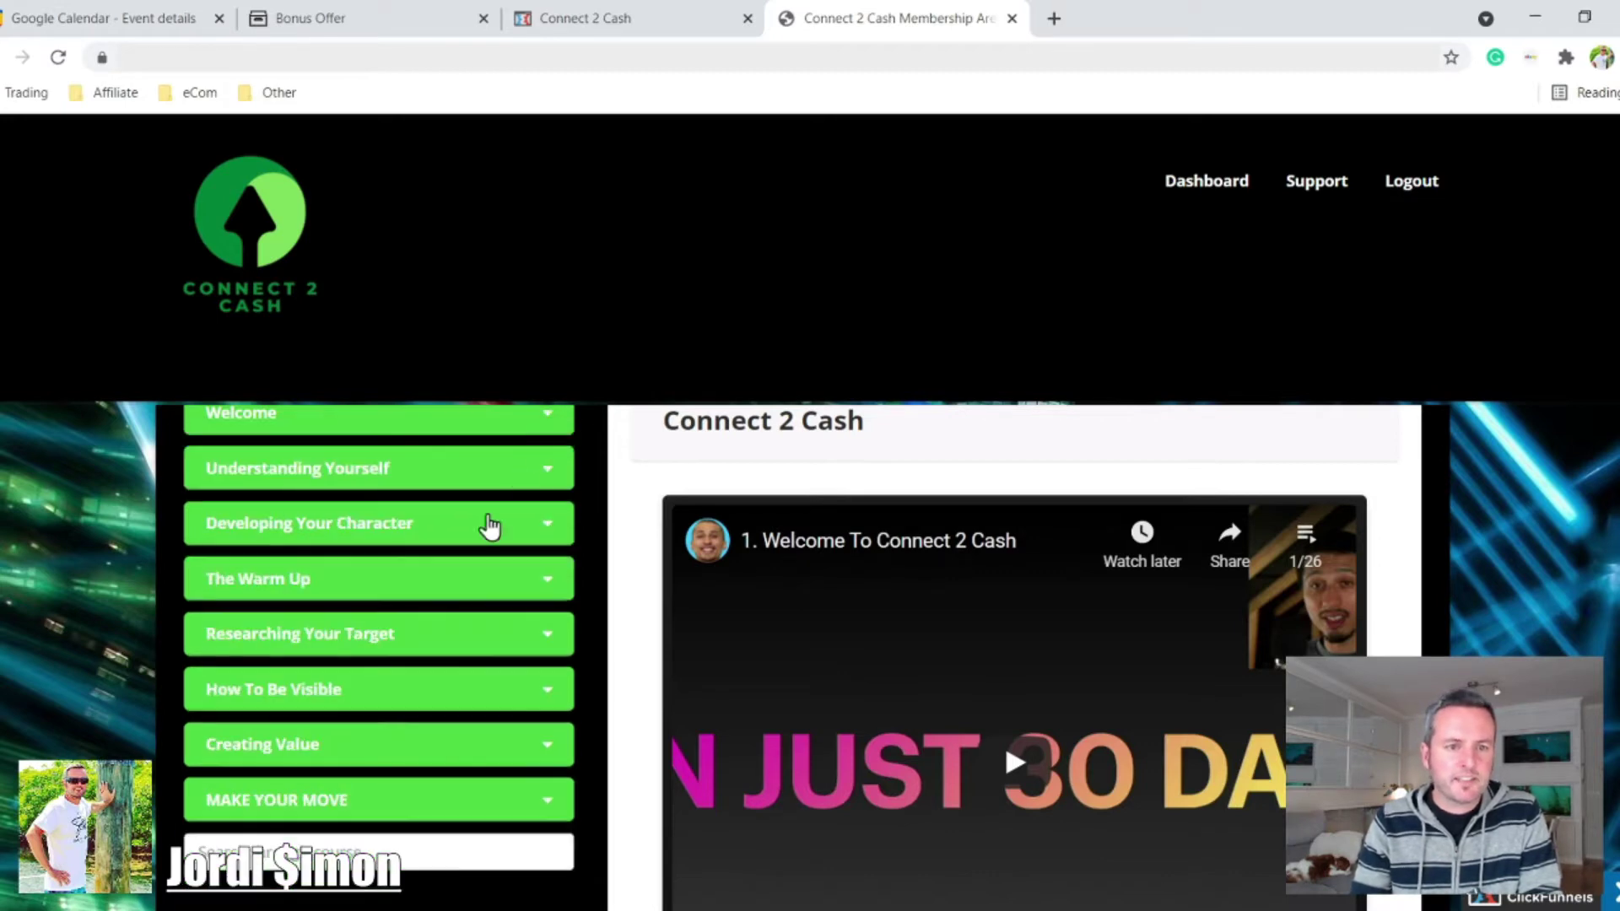
click(554, 525)
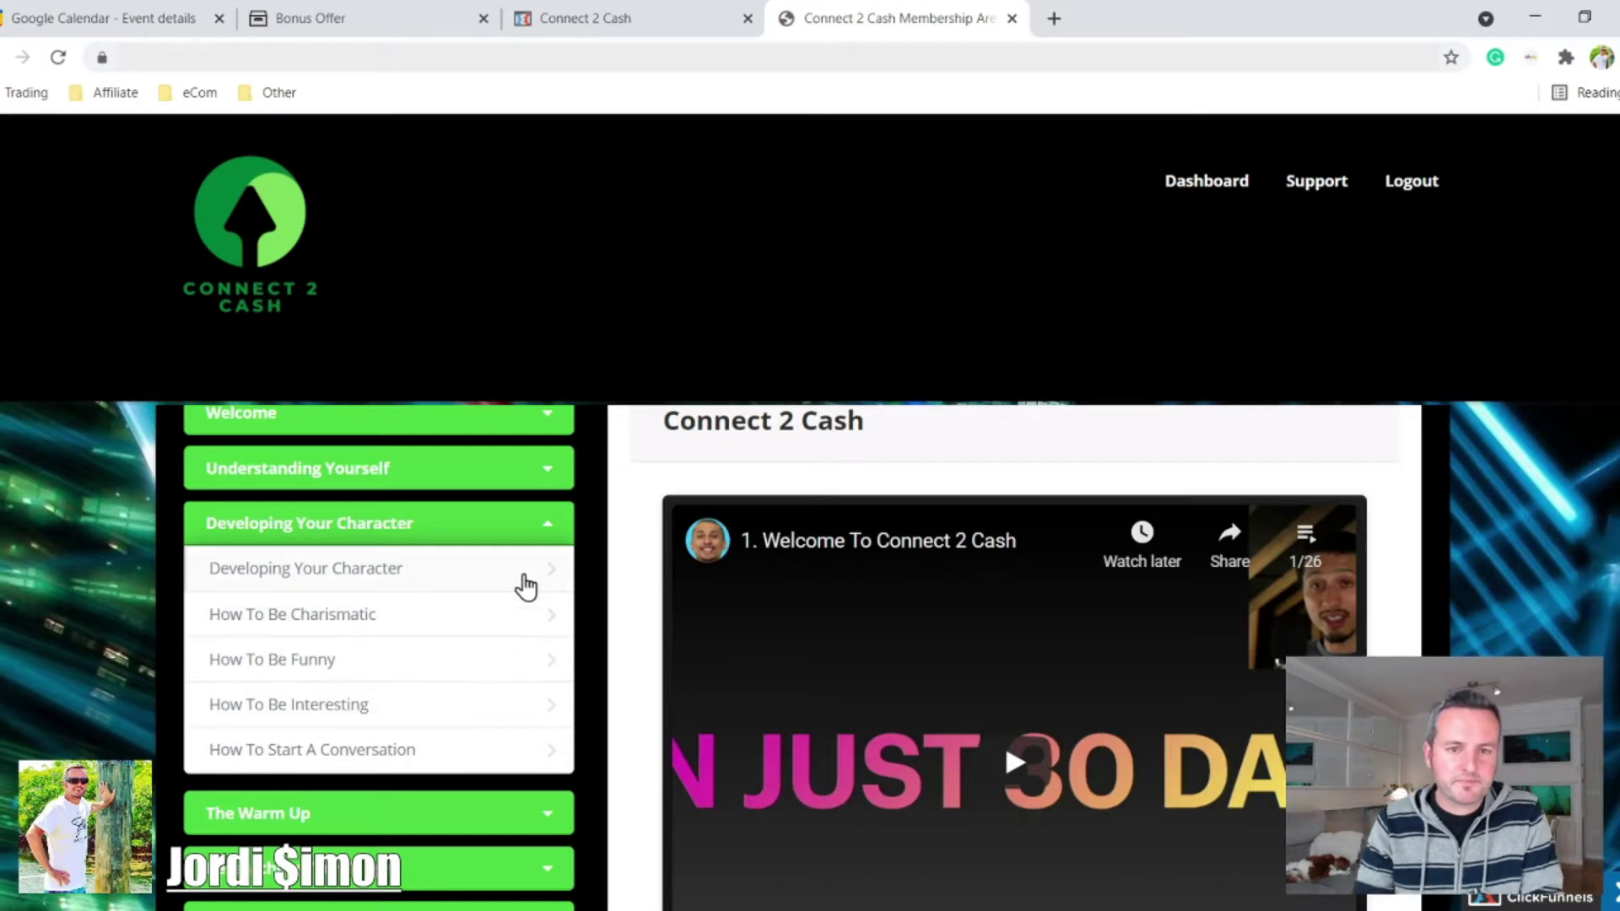
click(551, 585)
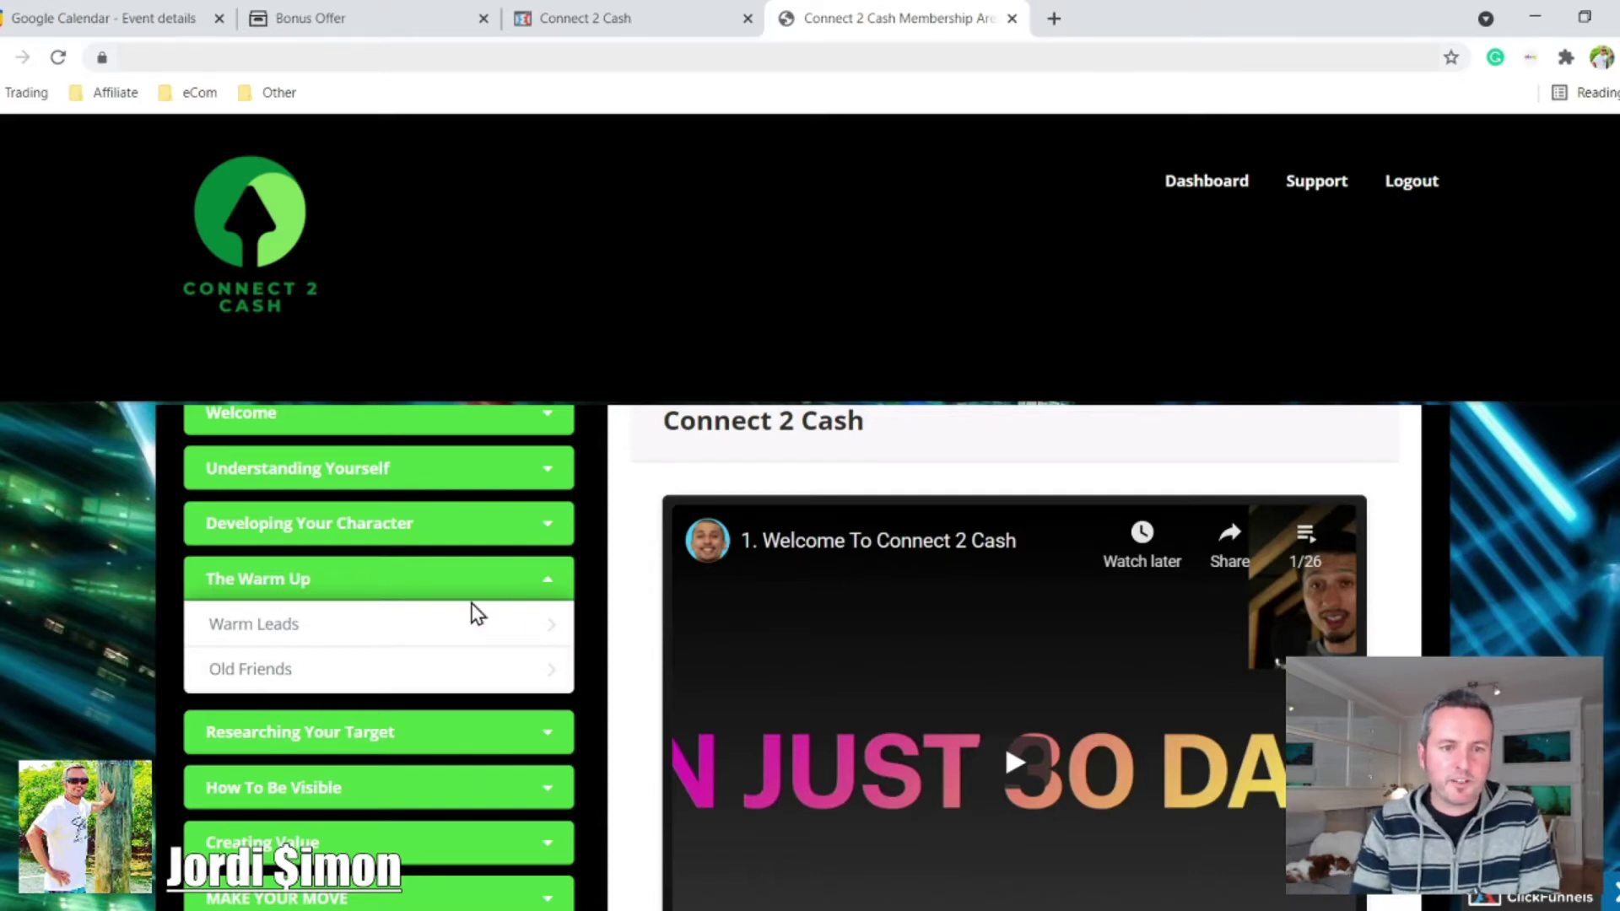
click(548, 584)
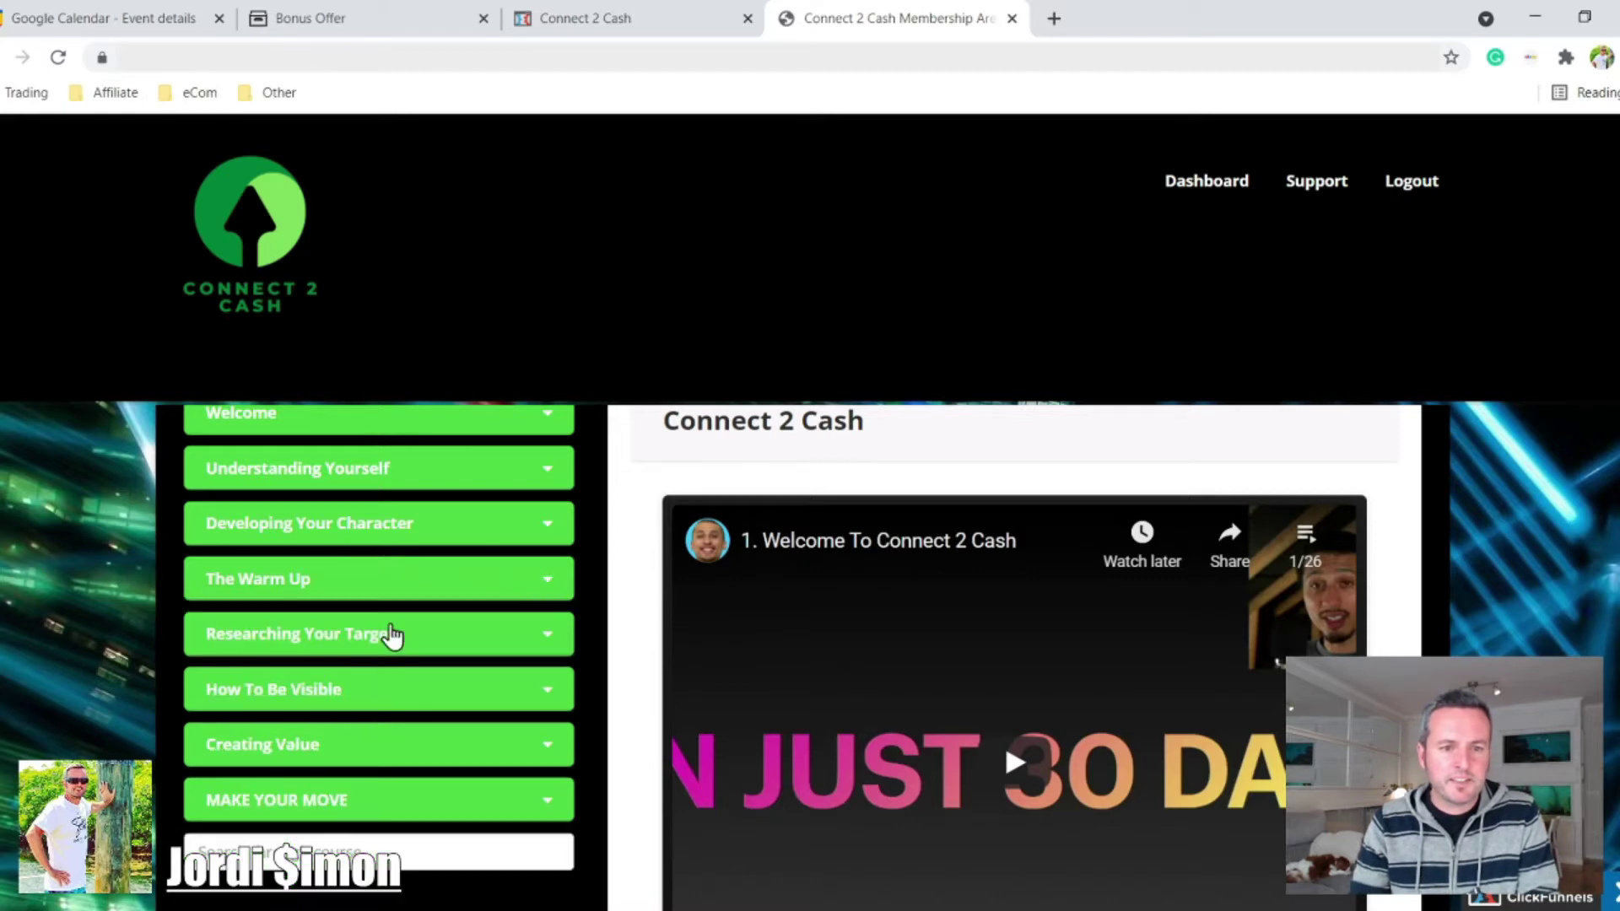
click(542, 644)
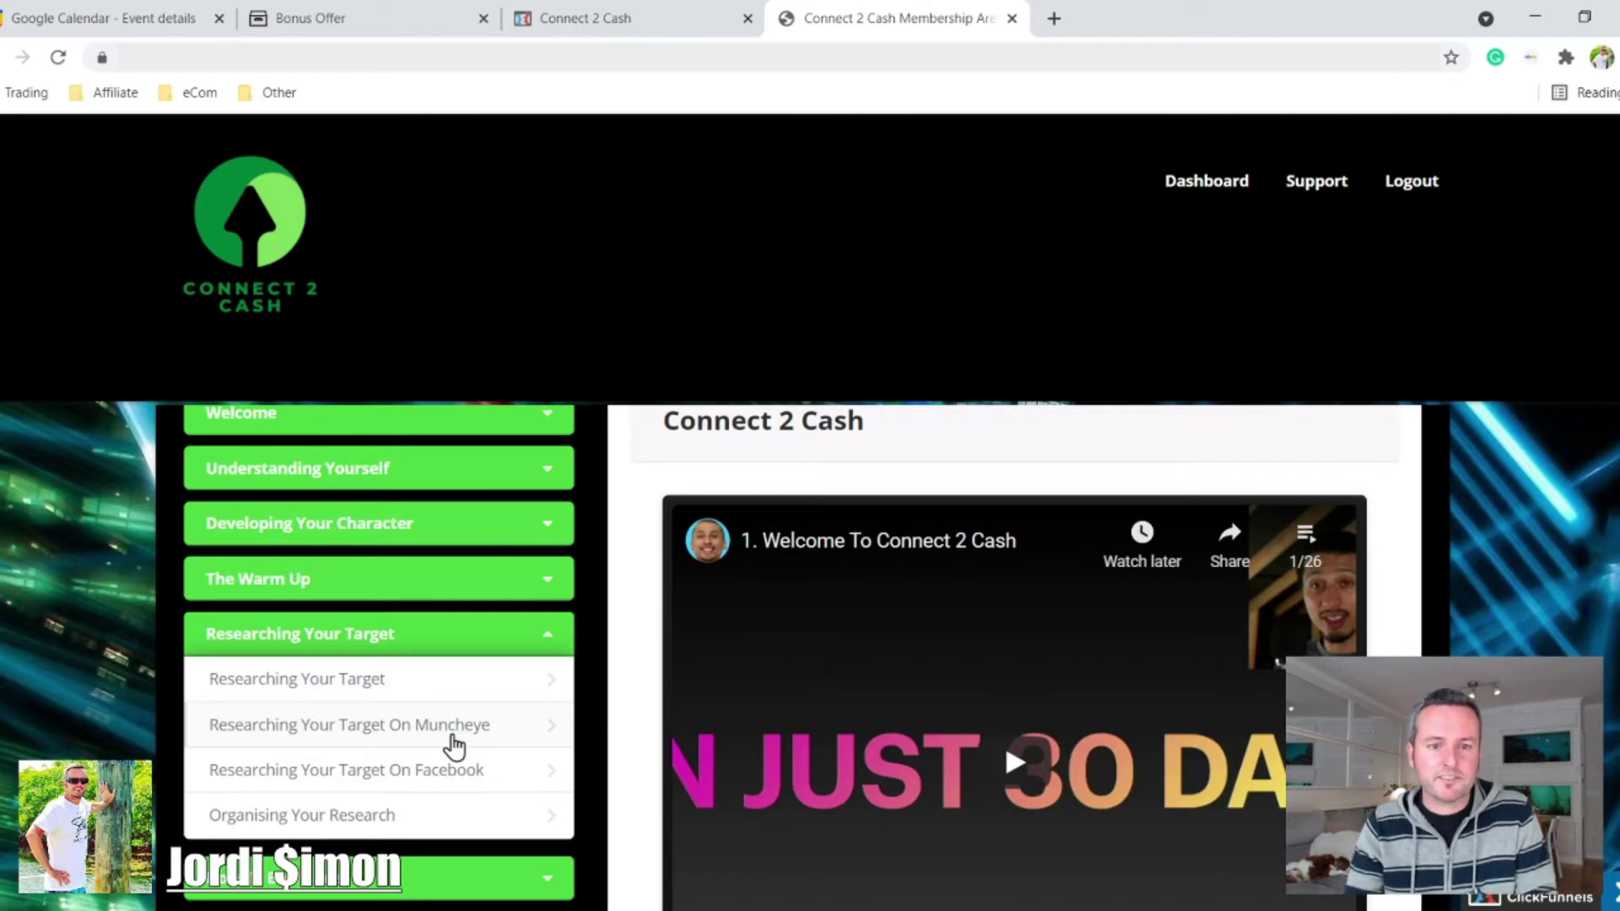
click(550, 639)
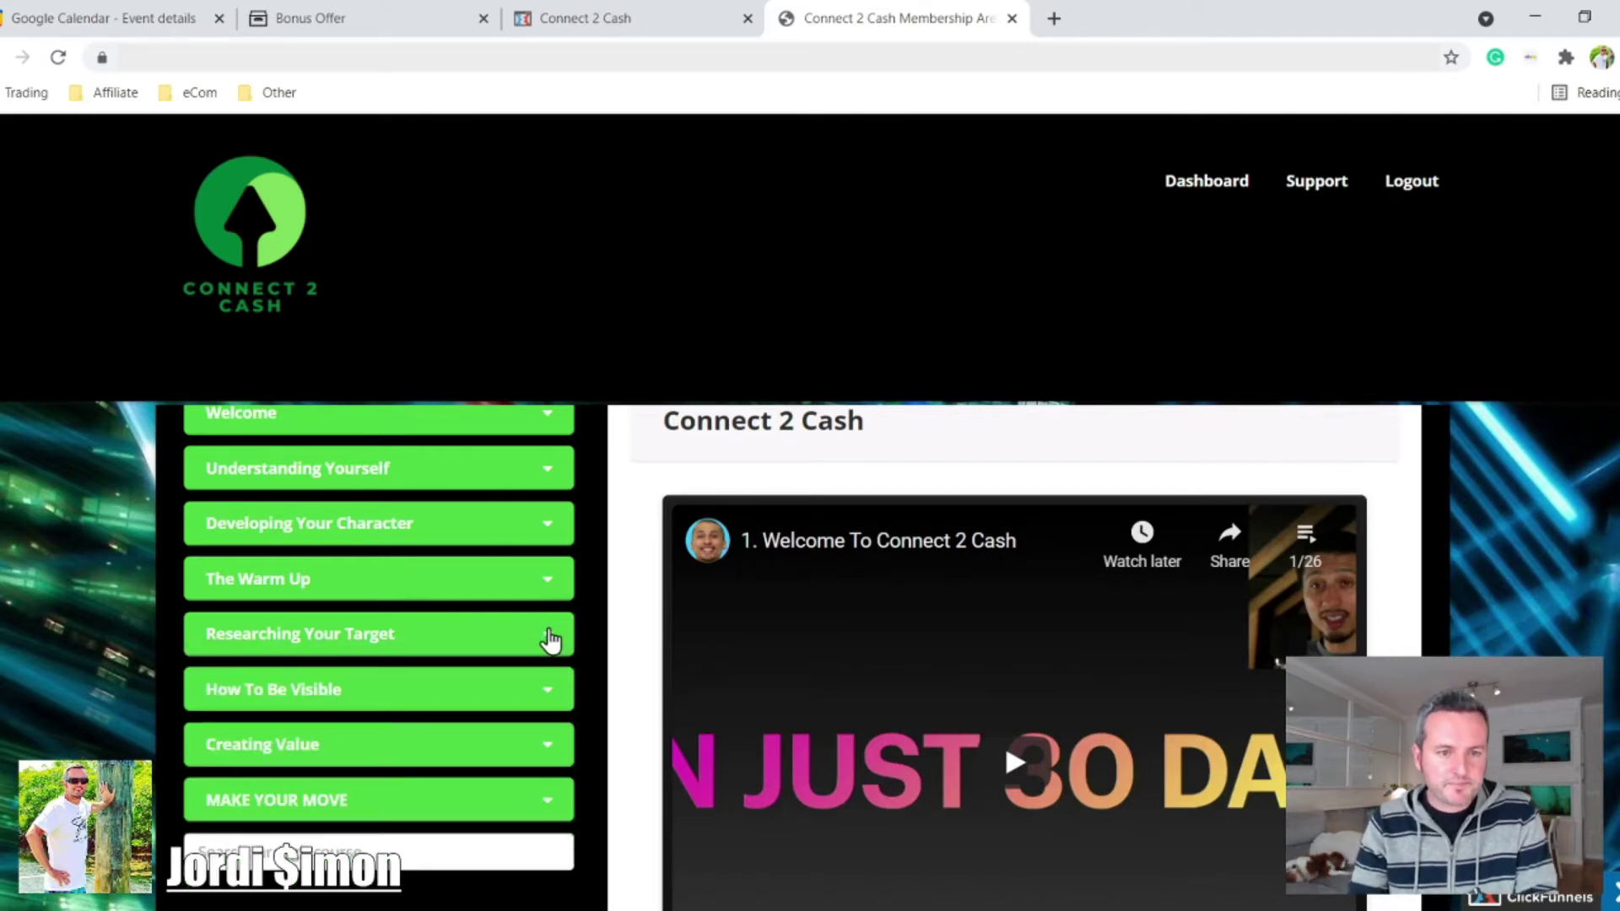
click(551, 697)
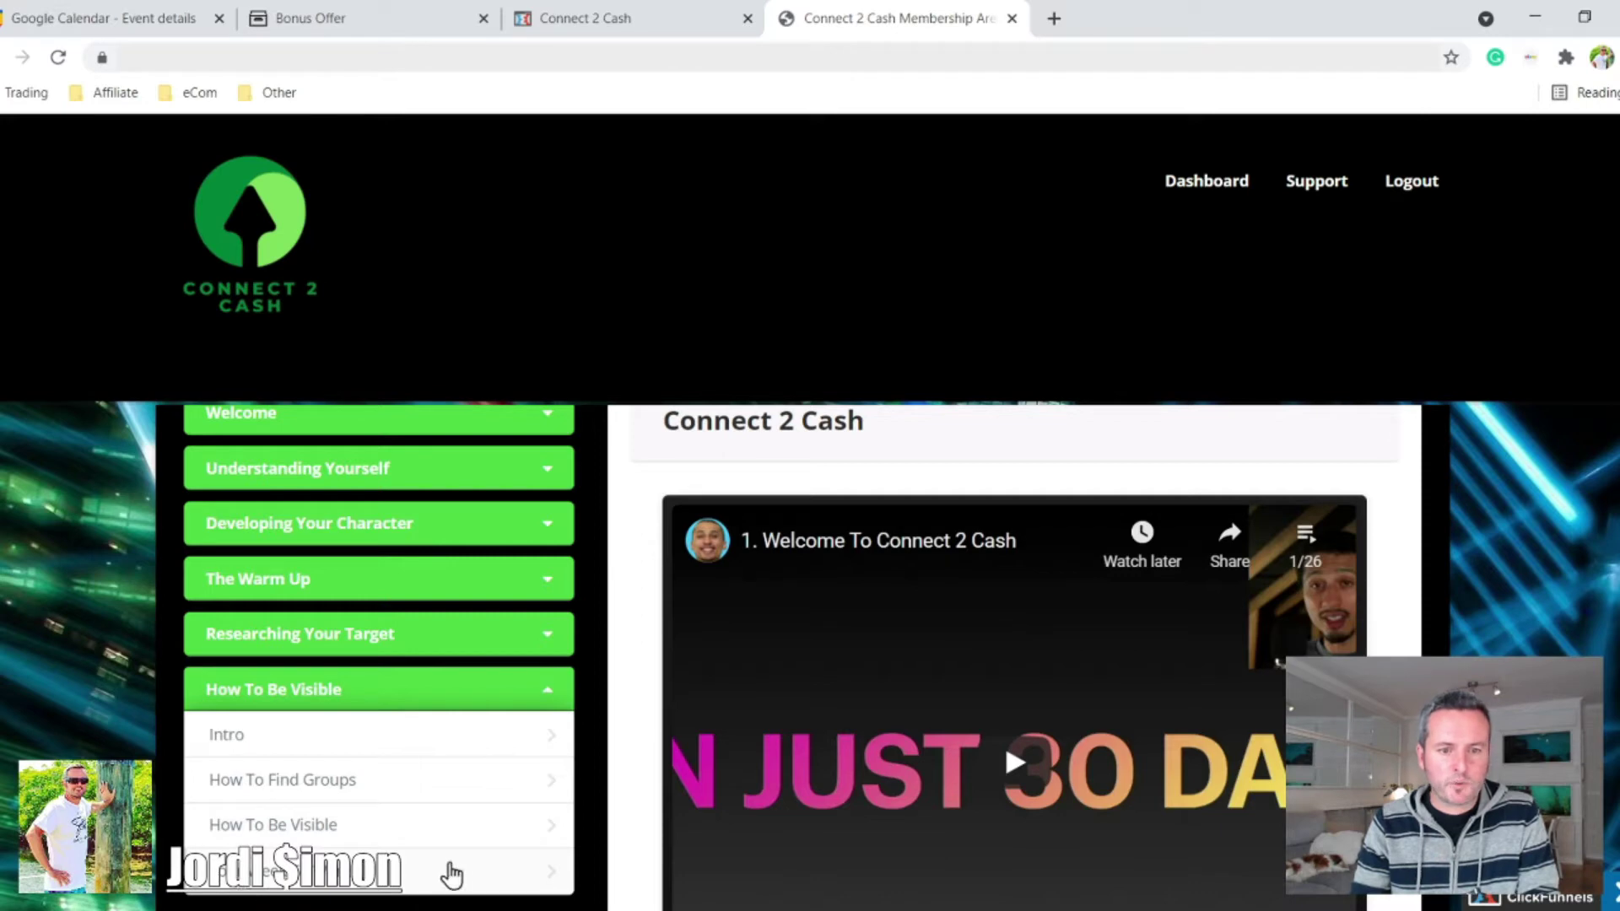
click(557, 694)
scroll(542, 695, down, 2)
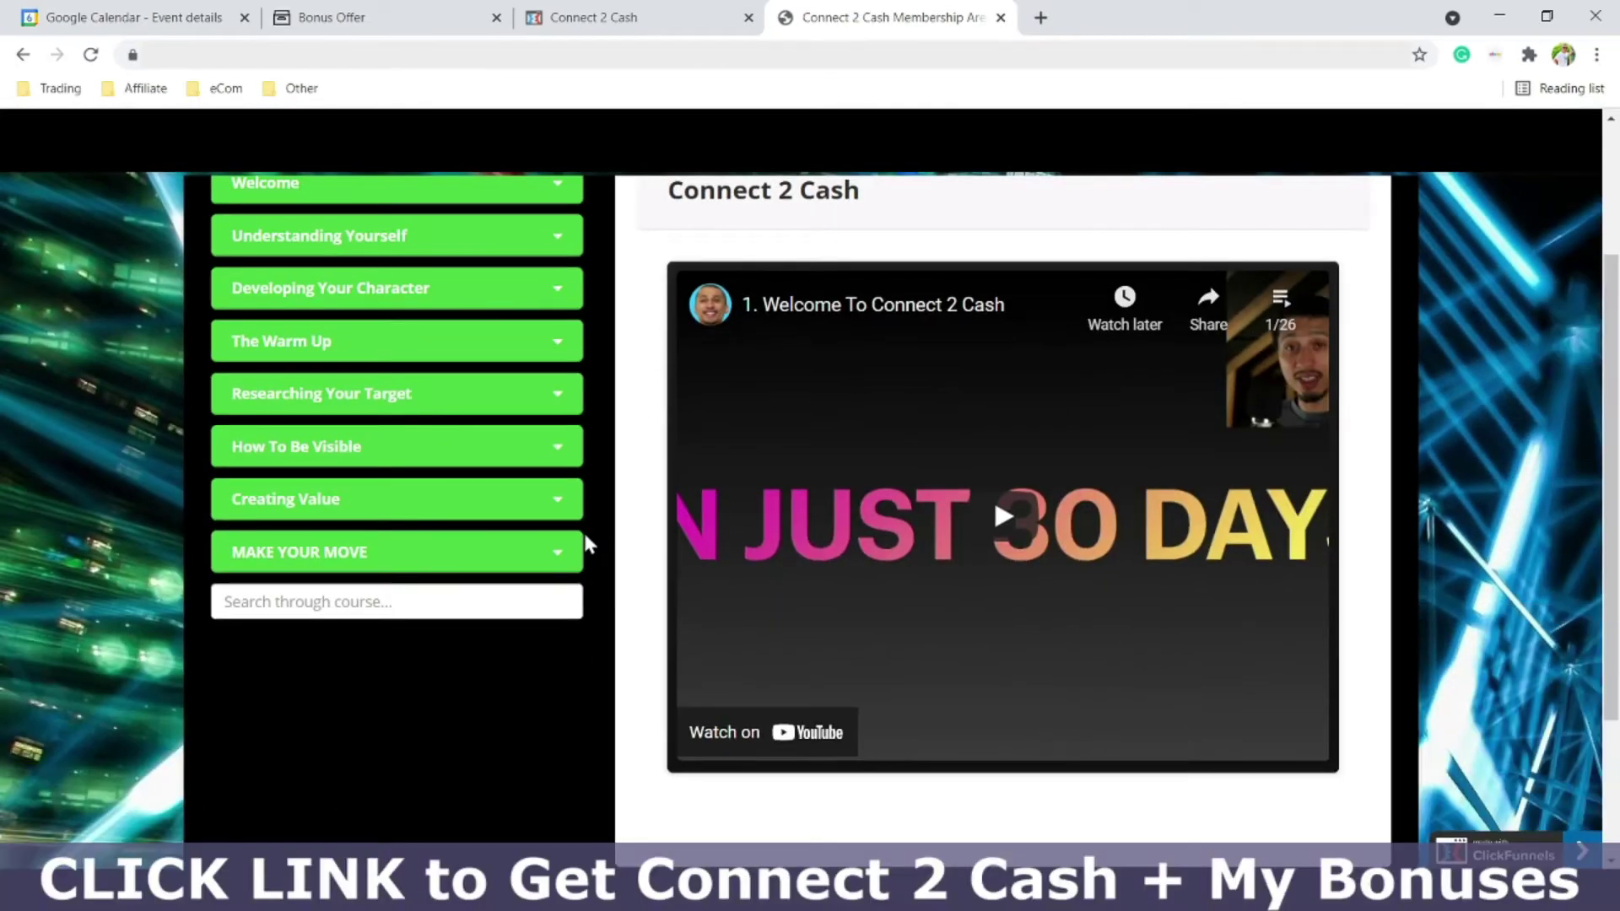
- Expand the Creating Value module to view its lessons, then collapse it
click(557, 504)
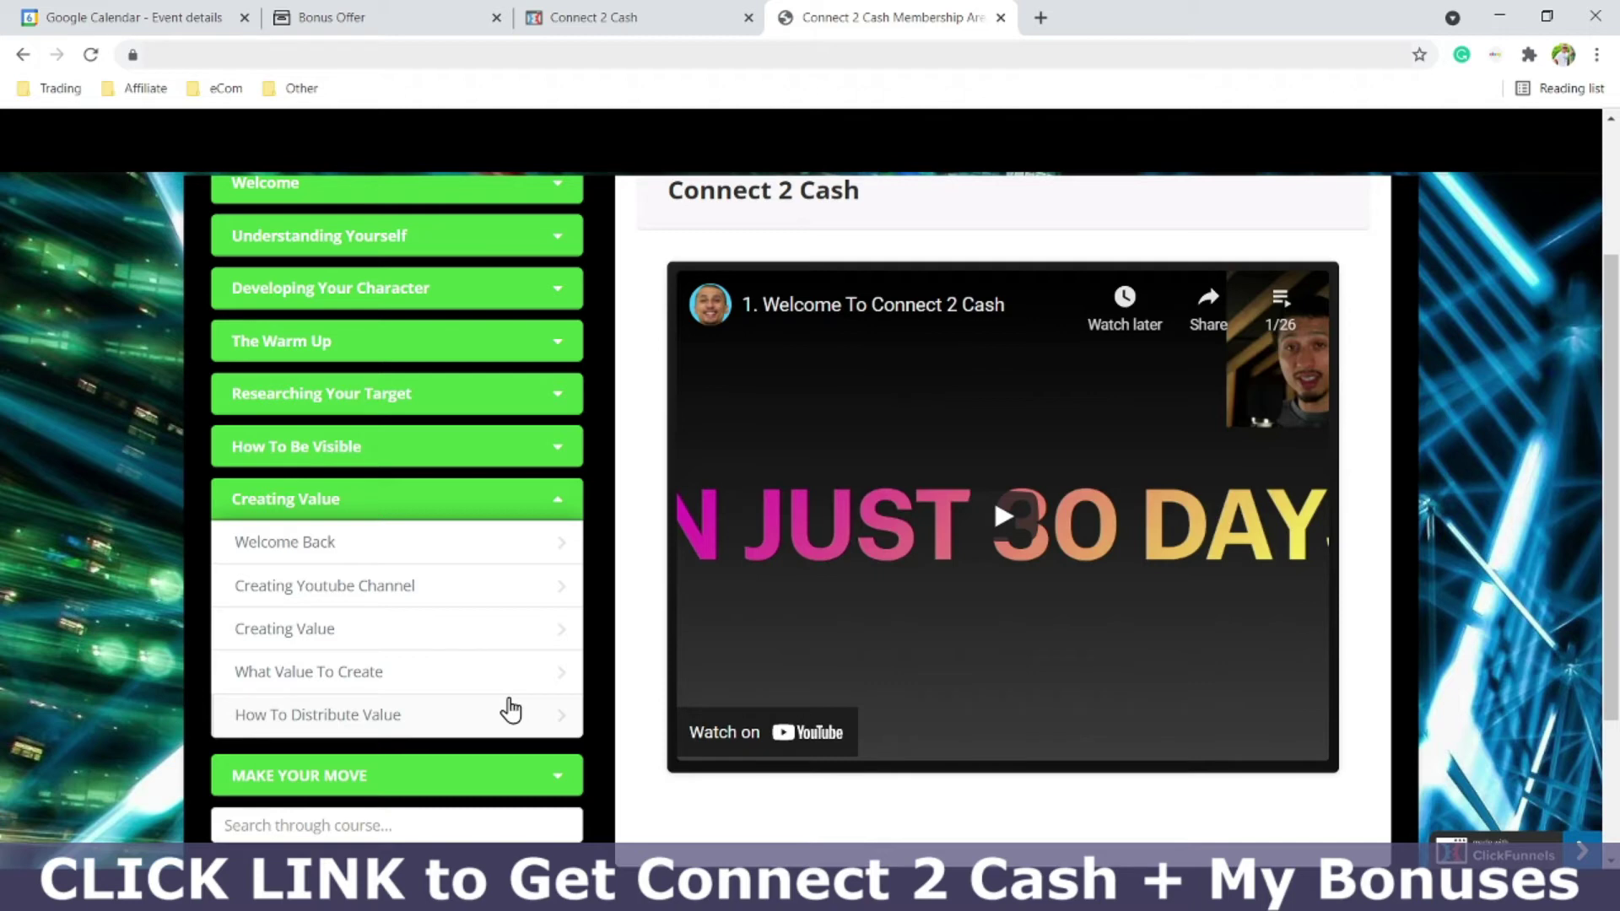
click(292, 502)
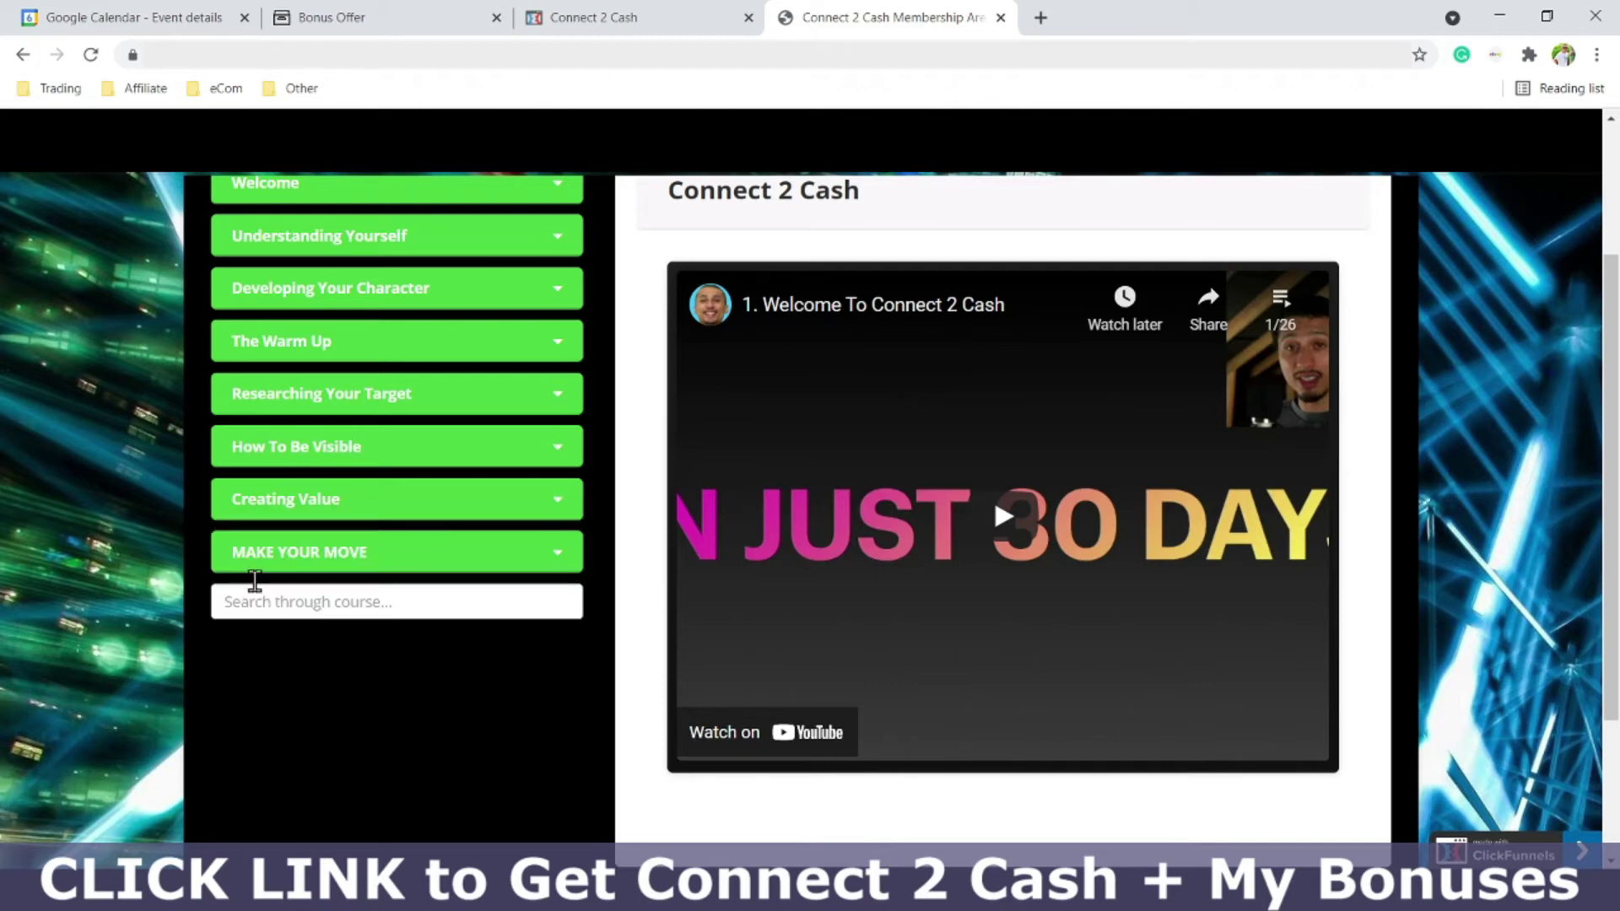
- Expand the MAKE YOUR MOVE module to list its three lessons
click(553, 557)
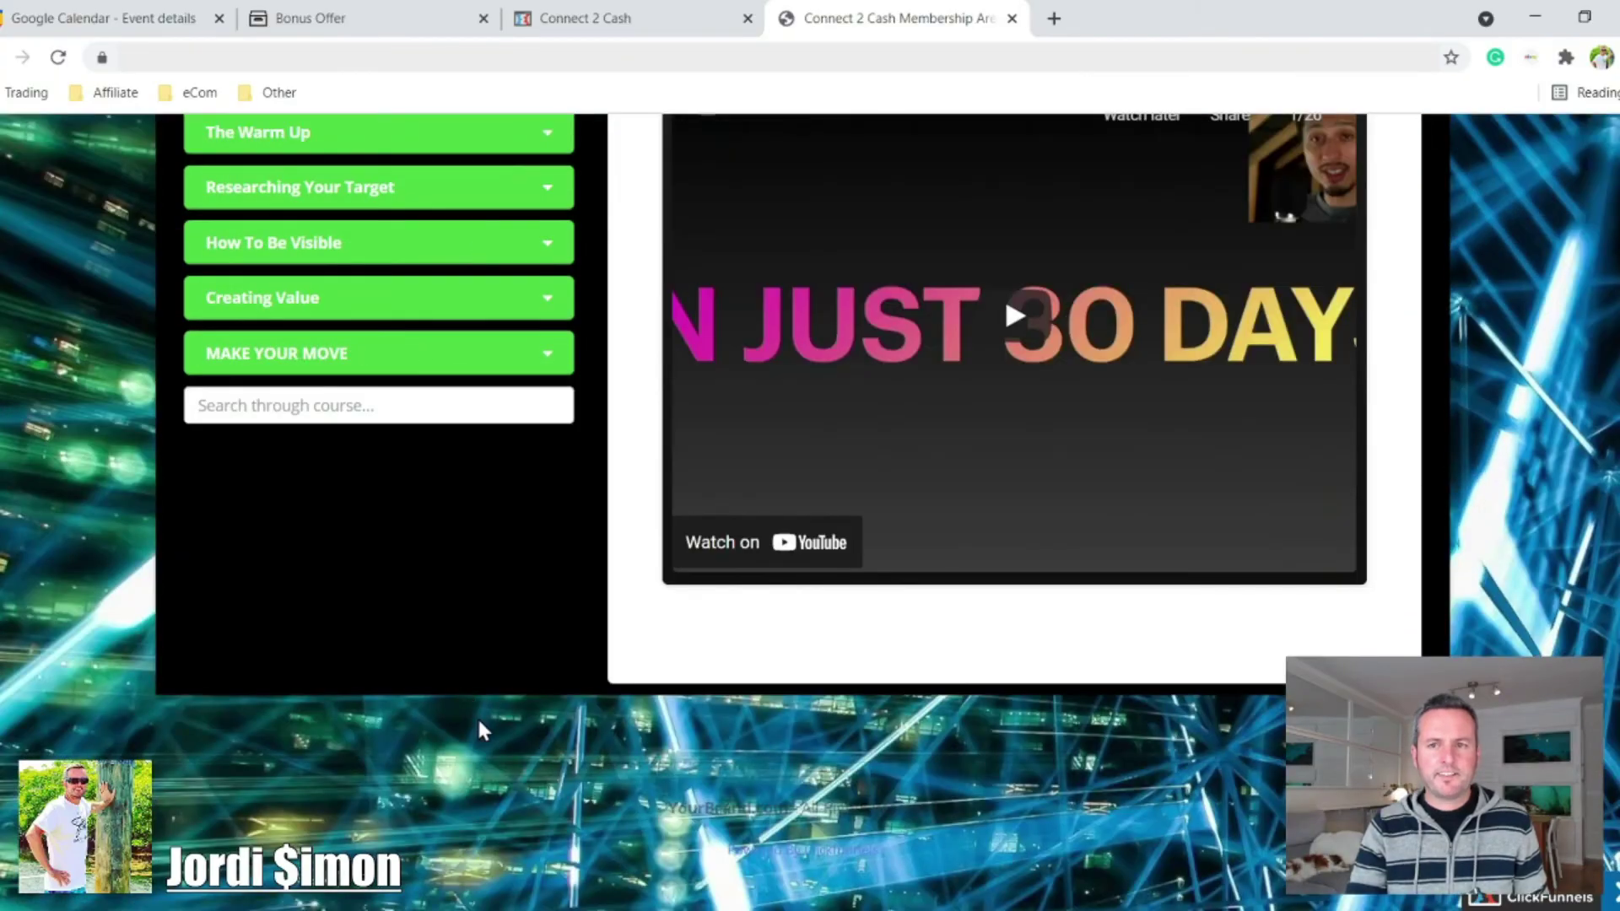
scroll(510, 758, up, 1)
scroll(510, 758, up, 2)
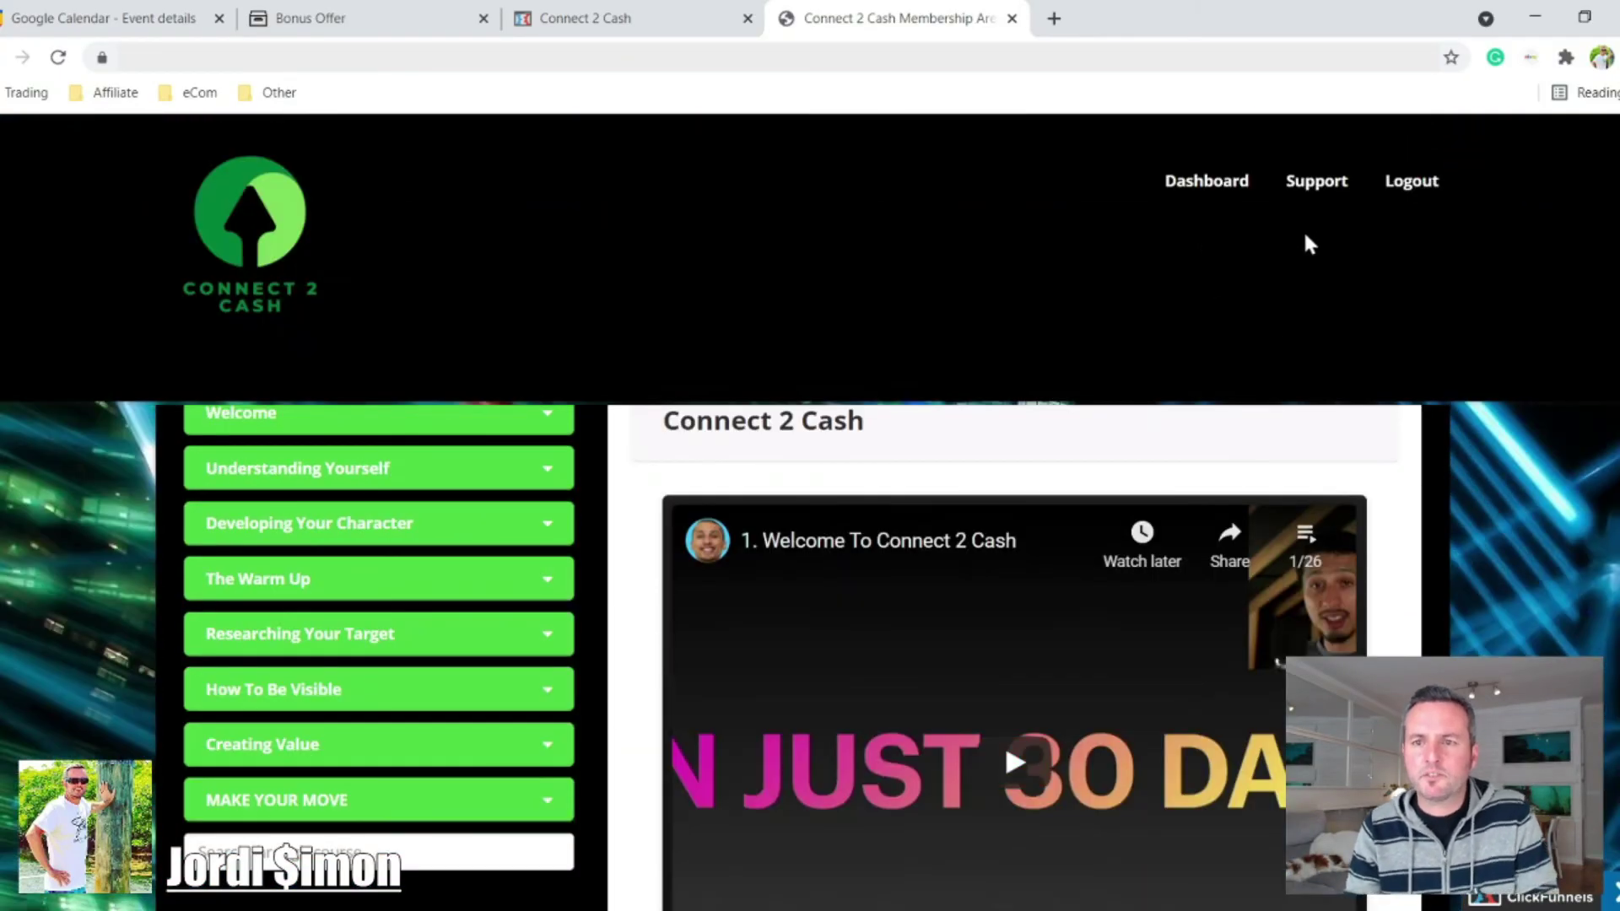